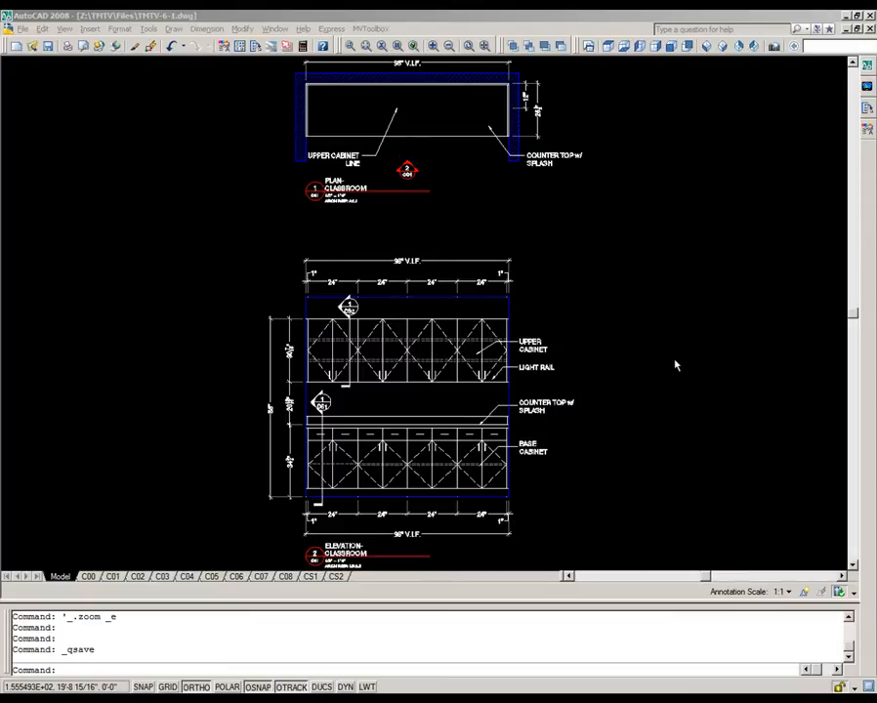
{"action": "left_click", "coordinate": [600, 246]}
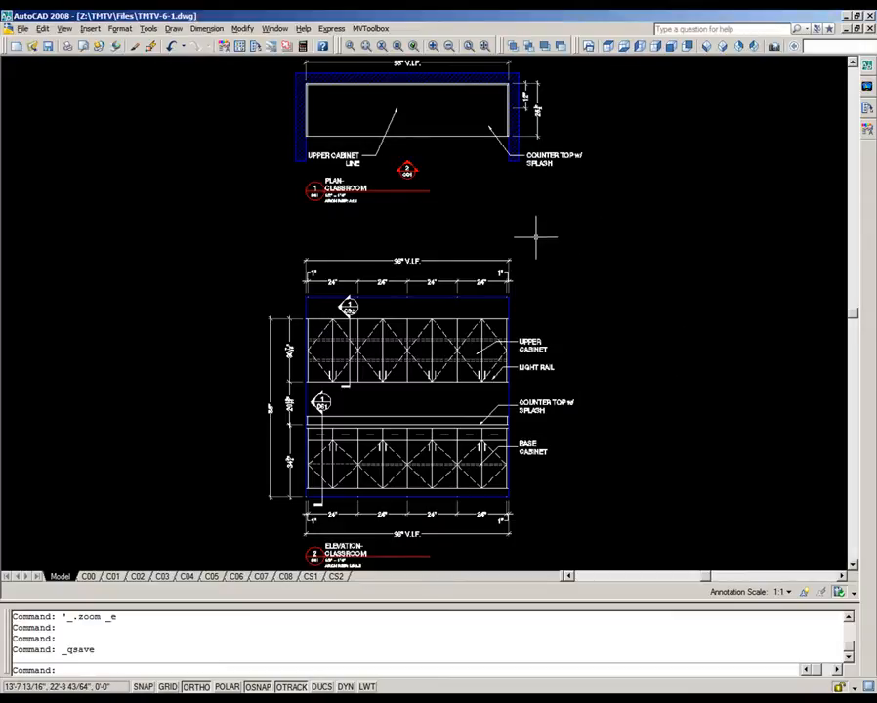
{"action": "left_click", "coordinate": [175, 30]}
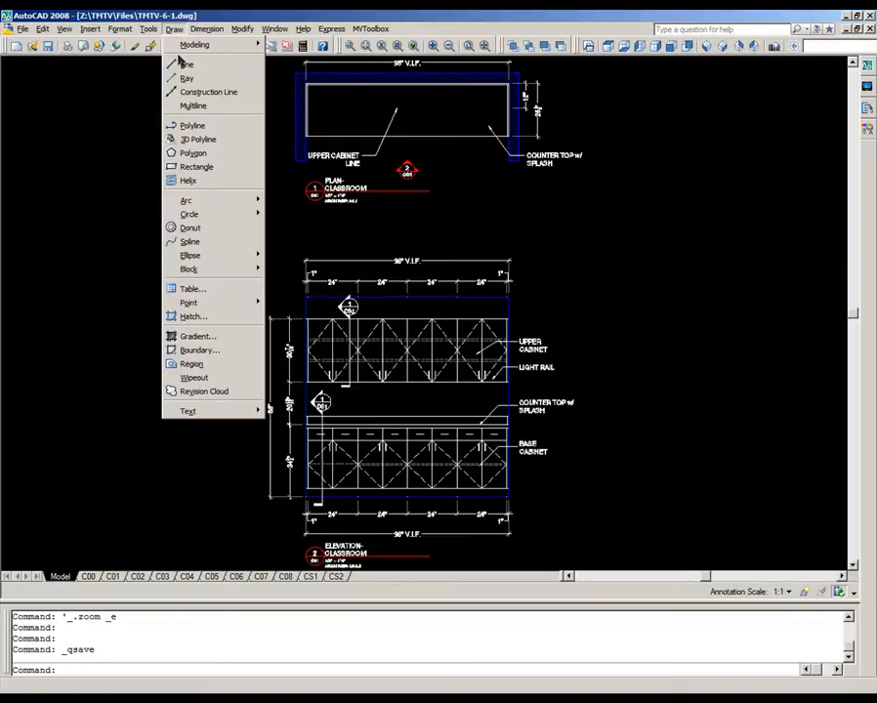
{"action": "left_click", "coordinate": [80, 138]}
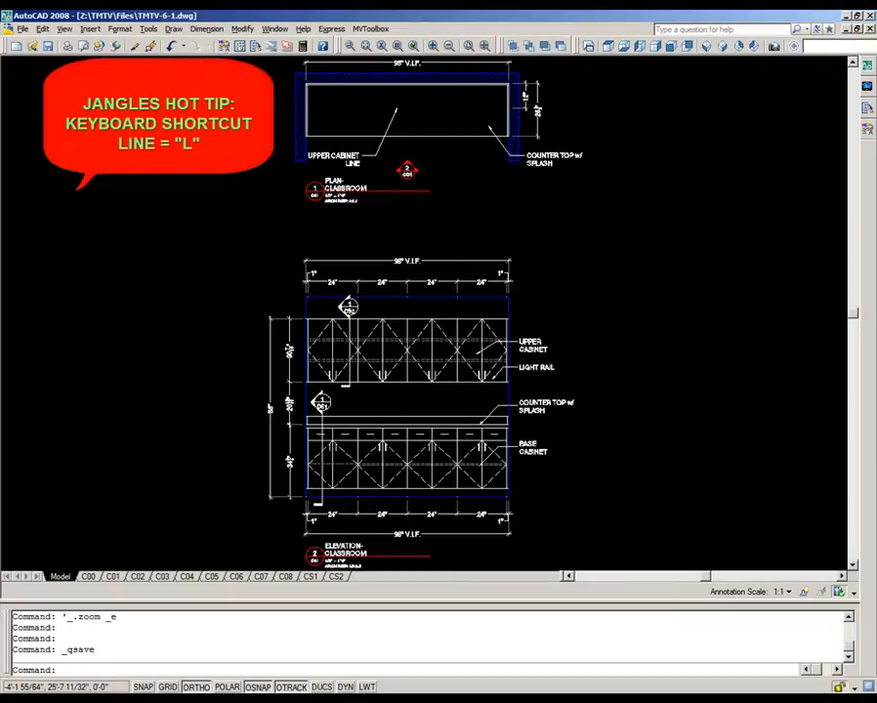
Step: Draw the upper cabinet line across the plan view as an 8'-2" horizontal line from wall to wall at the 12" depth mark
{"action": "key", "text": "Return"}
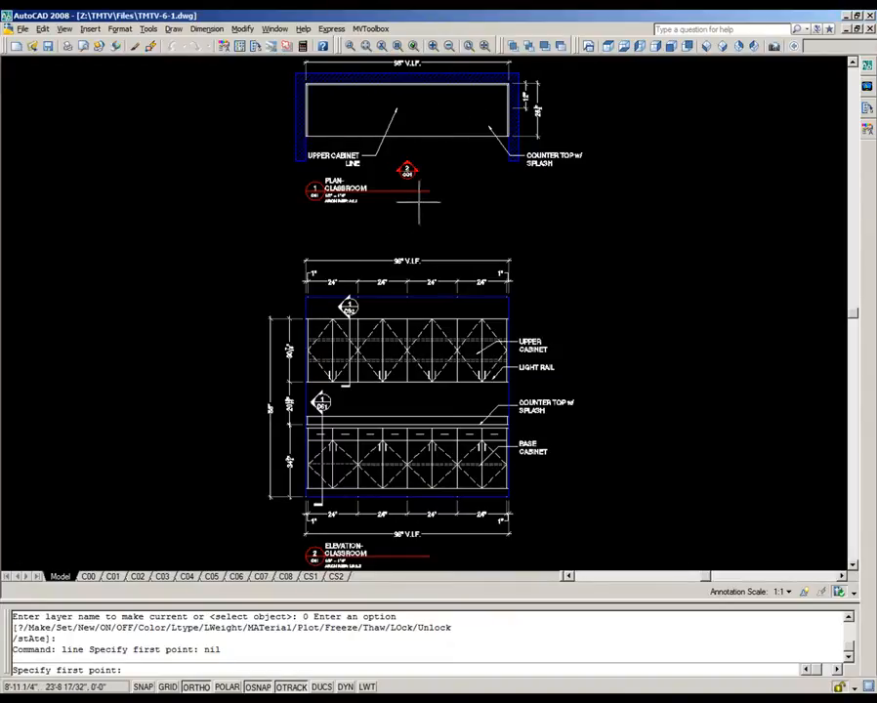
{"action": "scroll", "coordinate": [466, 98], "scroll_direction": "up", "scroll_amount": 2}
{"action": "scroll", "coordinate": [466, 97], "scroll_direction": "up", "scroll_amount": 2}
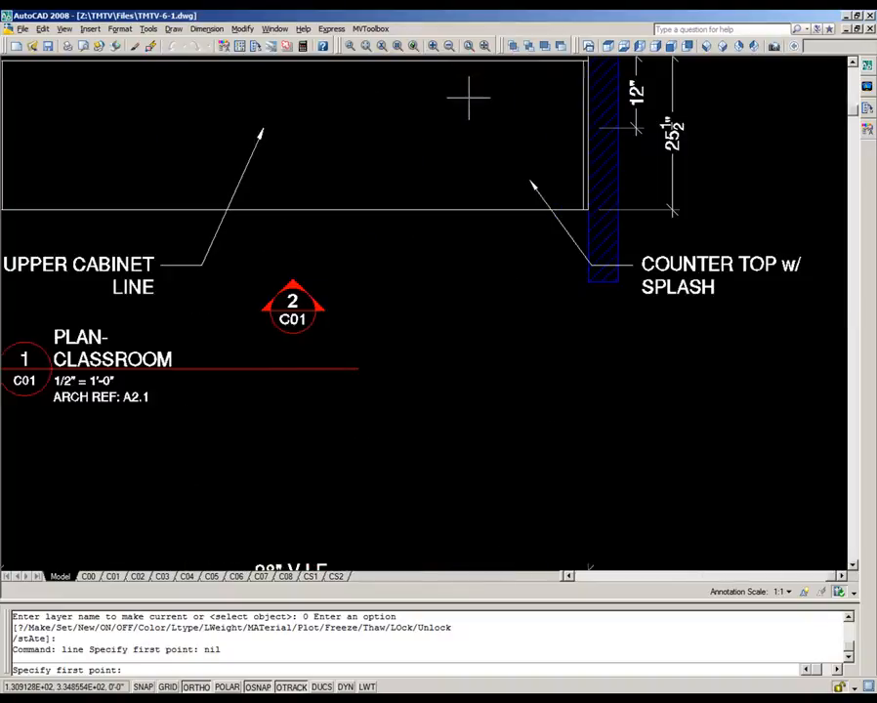
{"action": "scroll", "coordinate": [581, 147], "scroll_direction": "down", "scroll_amount": 1}
{"action": "scroll", "coordinate": [322, 121], "scroll_direction": "up", "scroll_amount": 1}
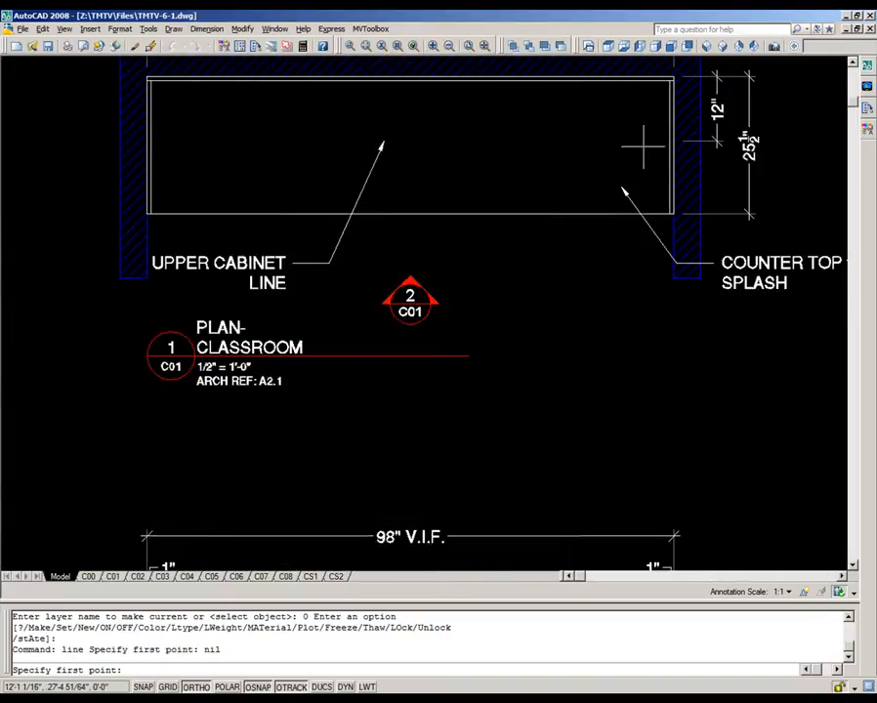
{"action": "scroll", "coordinate": [653, 147], "scroll_direction": "up", "scroll_amount": 2}
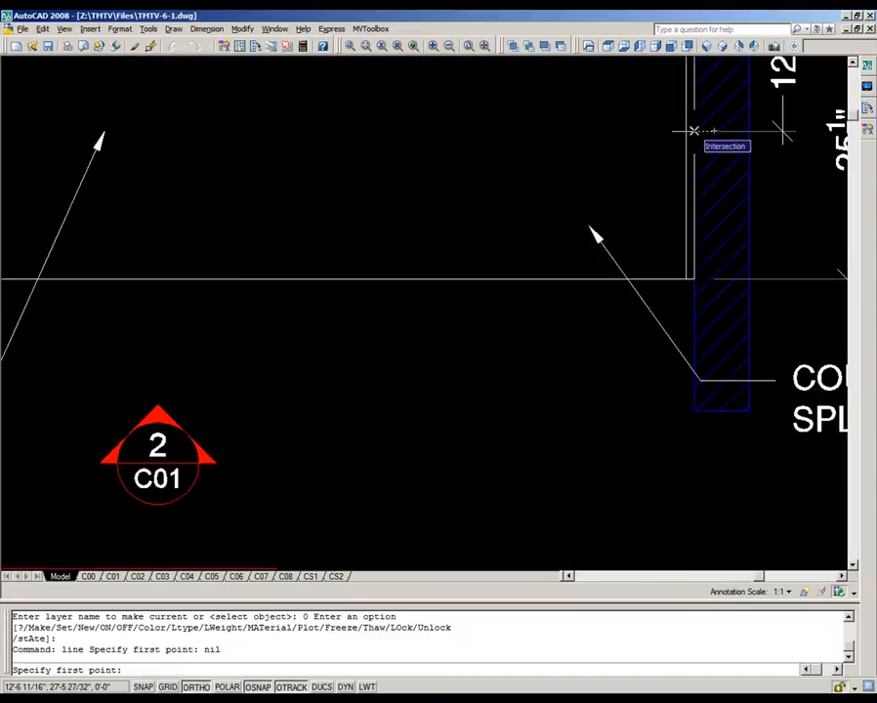
{"action": "left_click", "coordinate": [694, 130]}
{"action": "scroll", "coordinate": [693, 129], "scroll_direction": "down", "scroll_amount": 2}
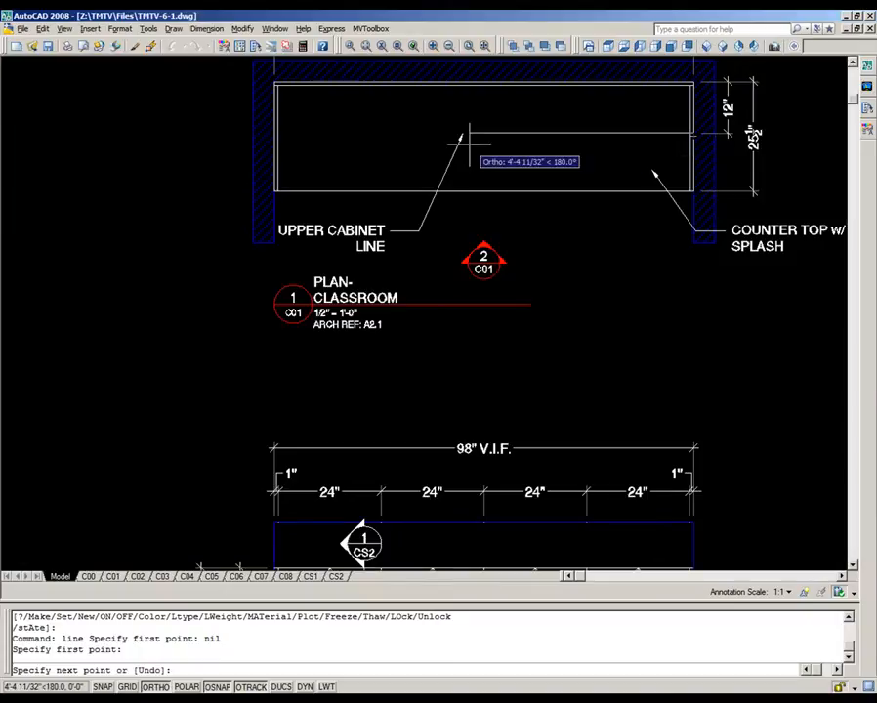
{"action": "scroll", "coordinate": [298, 132], "scroll_direction": "up", "scroll_amount": 3}
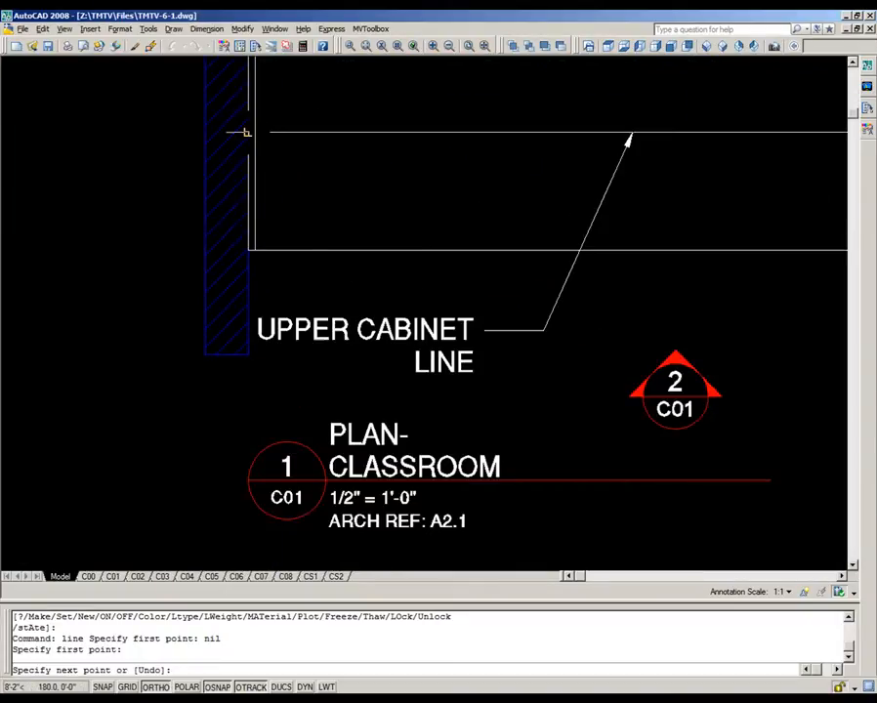
{"action": "left_click", "coordinate": [246, 132]}
{"action": "scroll", "coordinate": [332, 151], "scroll_direction": "down", "scroll_amount": 3}
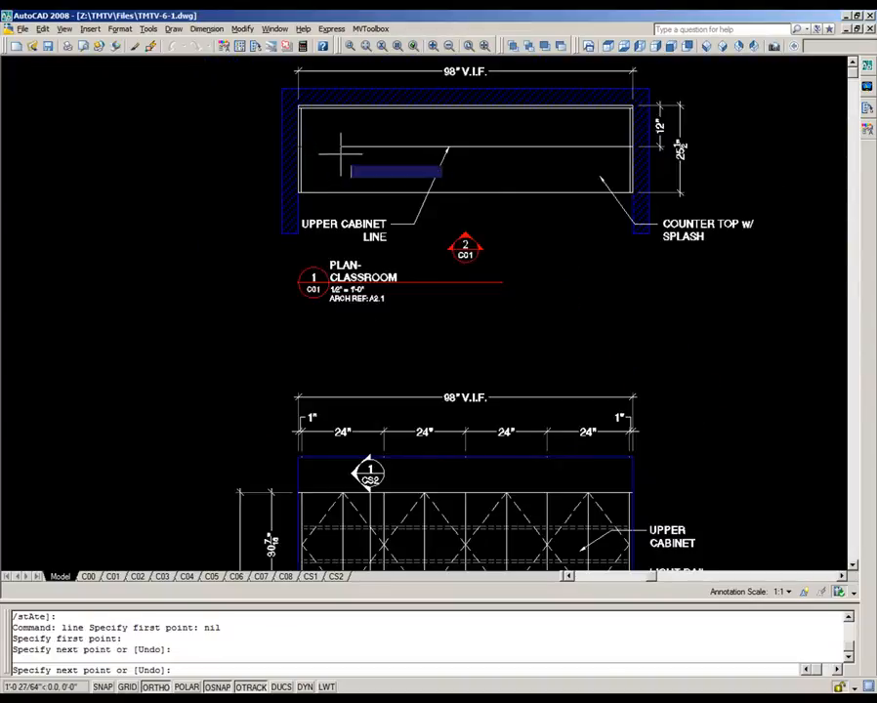
{"action": "key", "text": "Escape"}
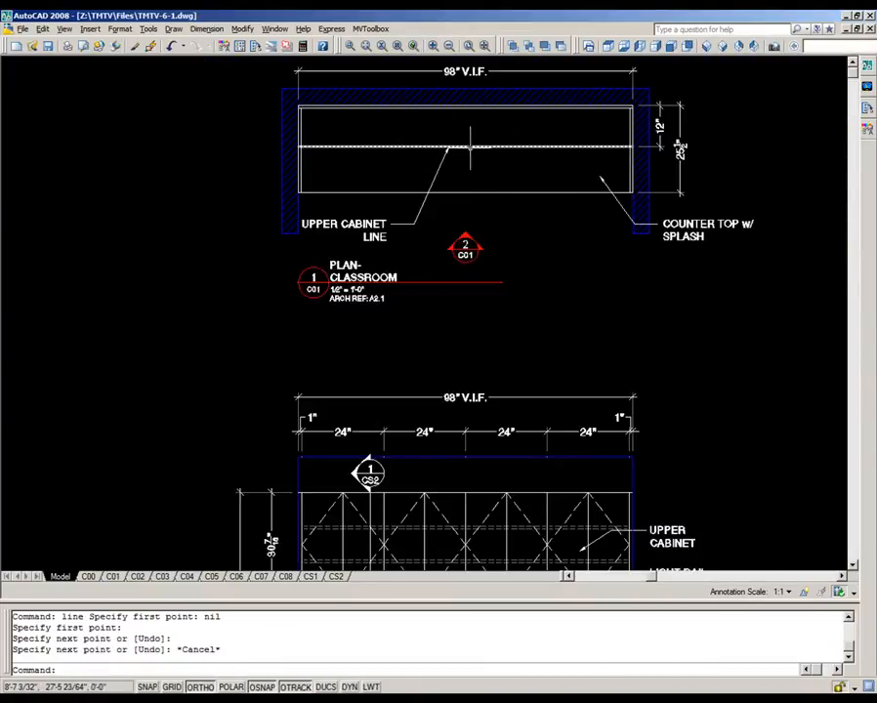
Step: Draw a 2'-0" horizontal line for the missing lower shelf edge across the leftmost base cabinet in the elevation, aligned with the neighbouring shelf
{"action": "scroll", "coordinate": [516, 168], "scroll_direction": "down", "scroll_amount": 3}
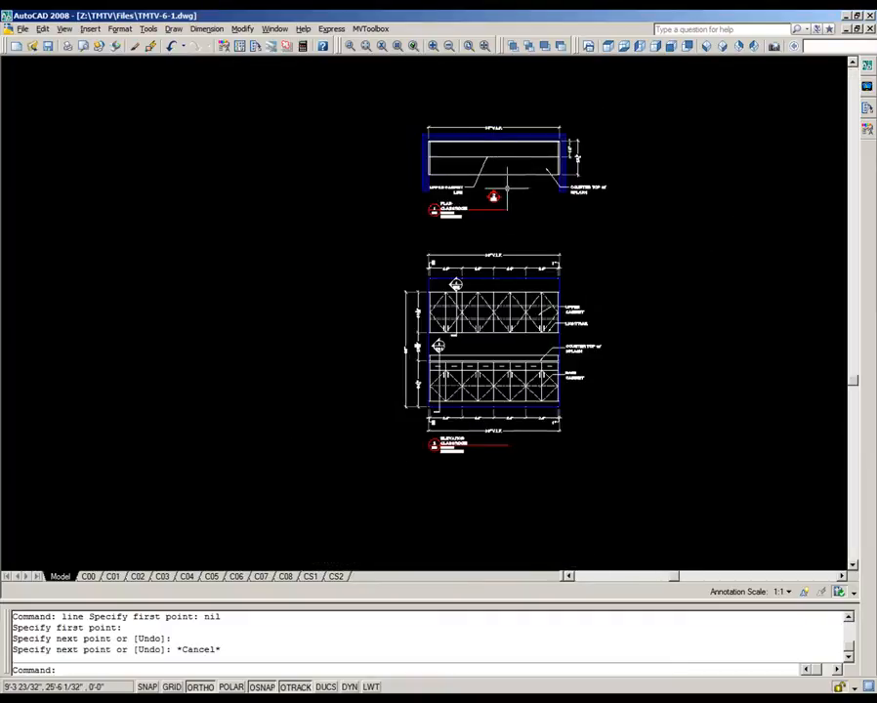
{"action": "scroll", "coordinate": [443, 374], "scroll_direction": "up", "scroll_amount": 5}
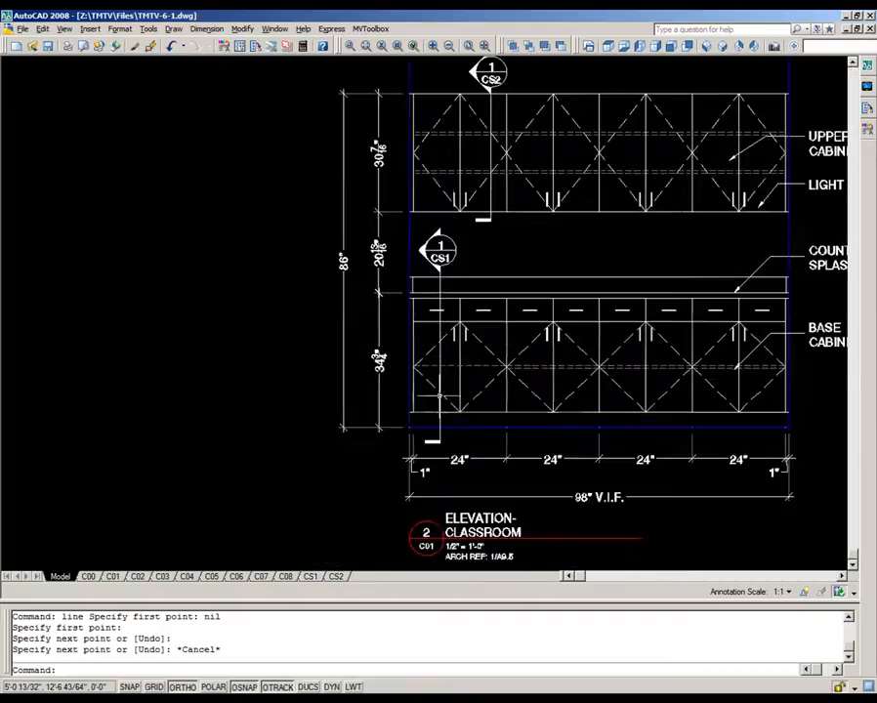
{"action": "scroll", "coordinate": [508, 353], "scroll_direction": "up", "scroll_amount": 2}
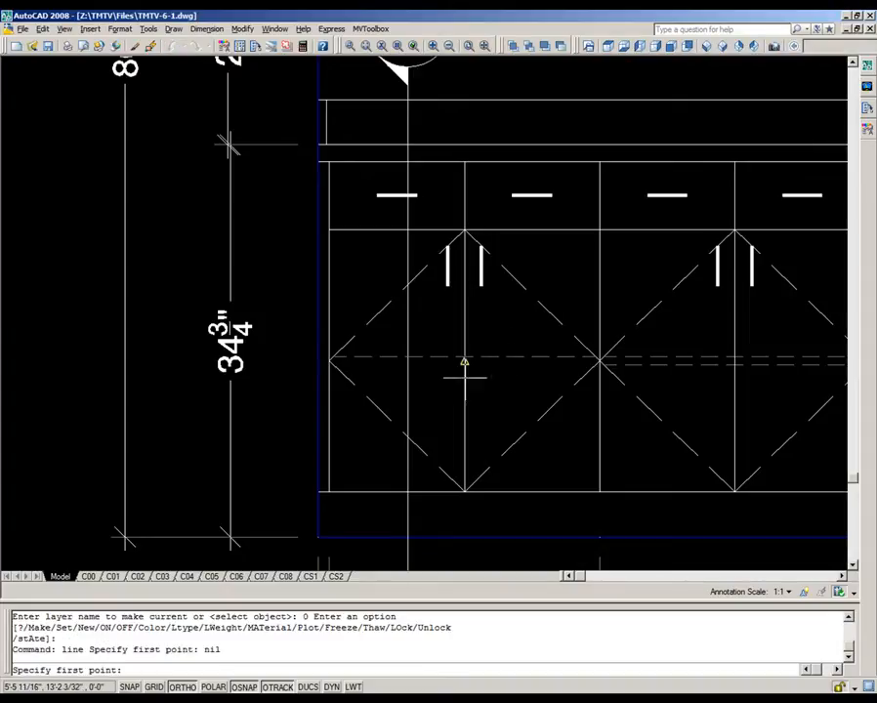
{"action": "scroll", "coordinate": [390, 369], "scroll_direction": "up", "scroll_amount": 3}
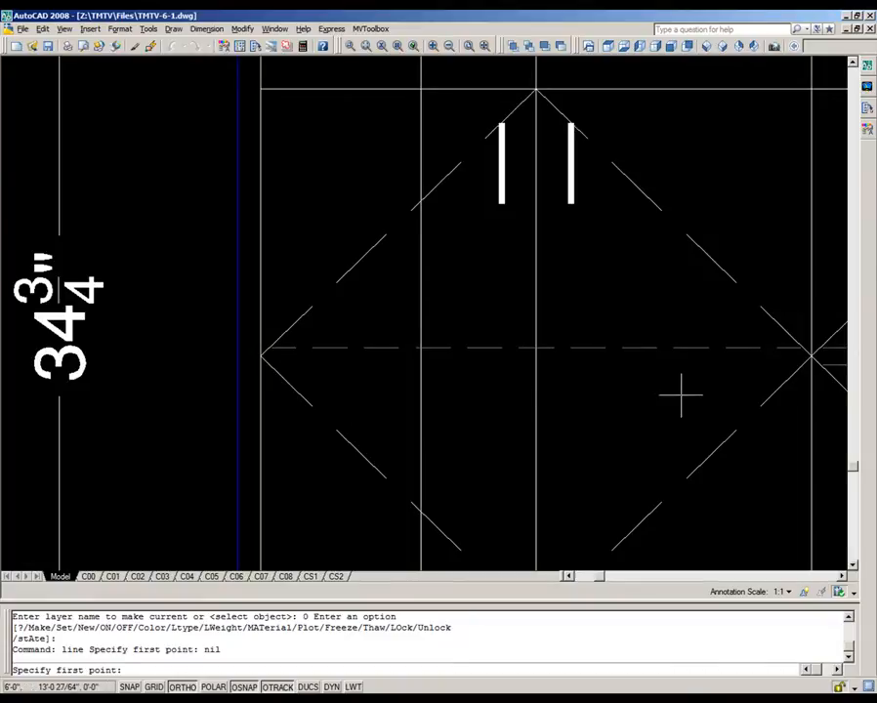
{"action": "left_click", "coordinate": [810, 360]}
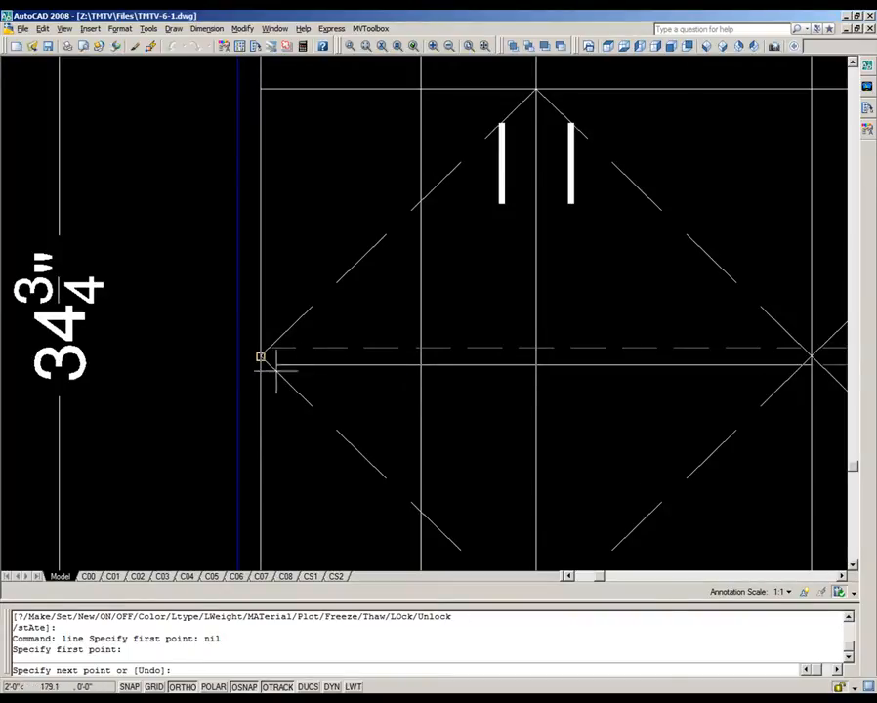
{"action": "scroll", "coordinate": [260, 358], "scroll_direction": "up", "scroll_amount": 3}
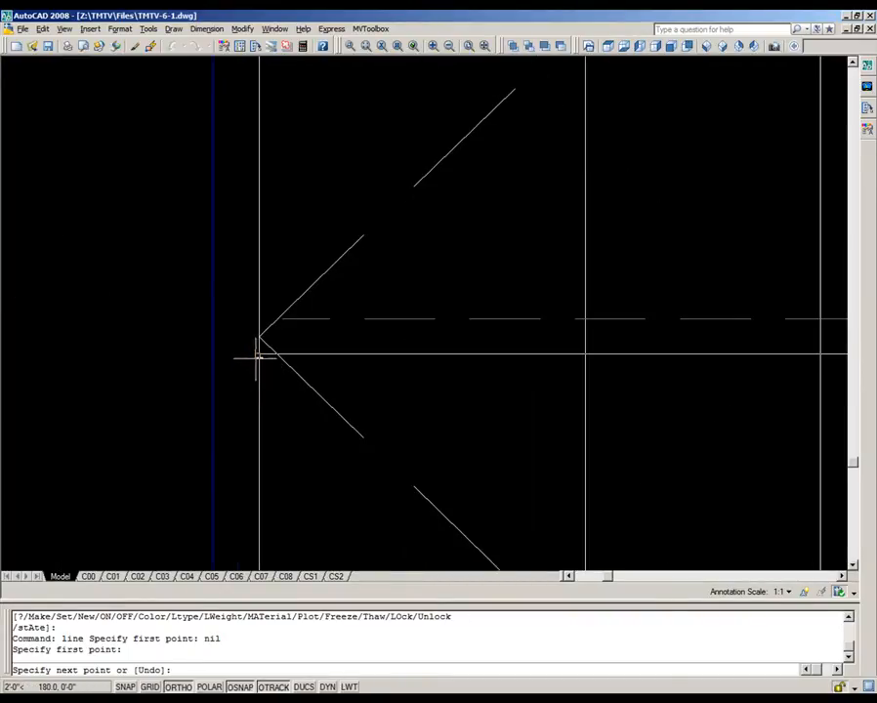
{"action": "left_click", "coordinate": [259, 353]}
{"action": "key", "text": "Escape"}
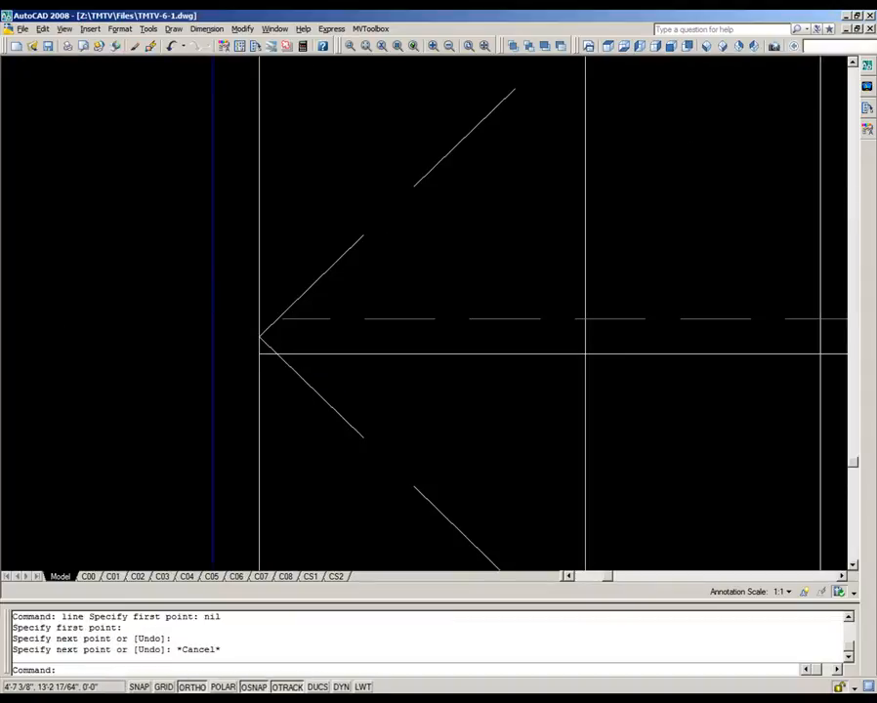
Step: Match the properties of the dashed upper shelf line onto the solid lower shelf line in the leftmost base cabinet
{"action": "scroll", "coordinate": [336, 326], "scroll_direction": "down", "scroll_amount": 3}
{"action": "scroll", "coordinate": [530, 315], "scroll_direction": "up", "scroll_amount": 2}
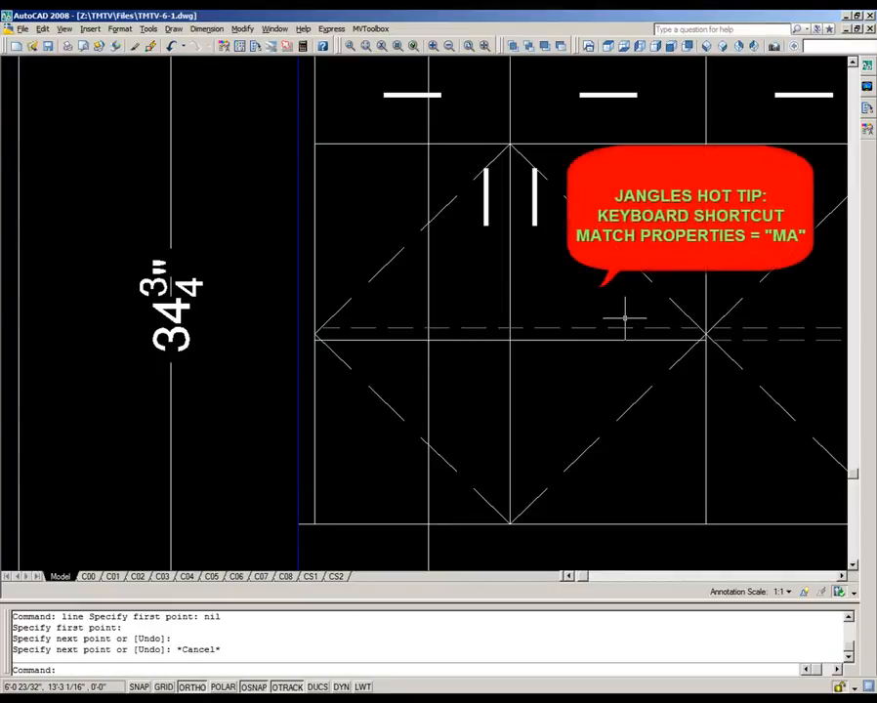
{"action": "type", "text": "a"}
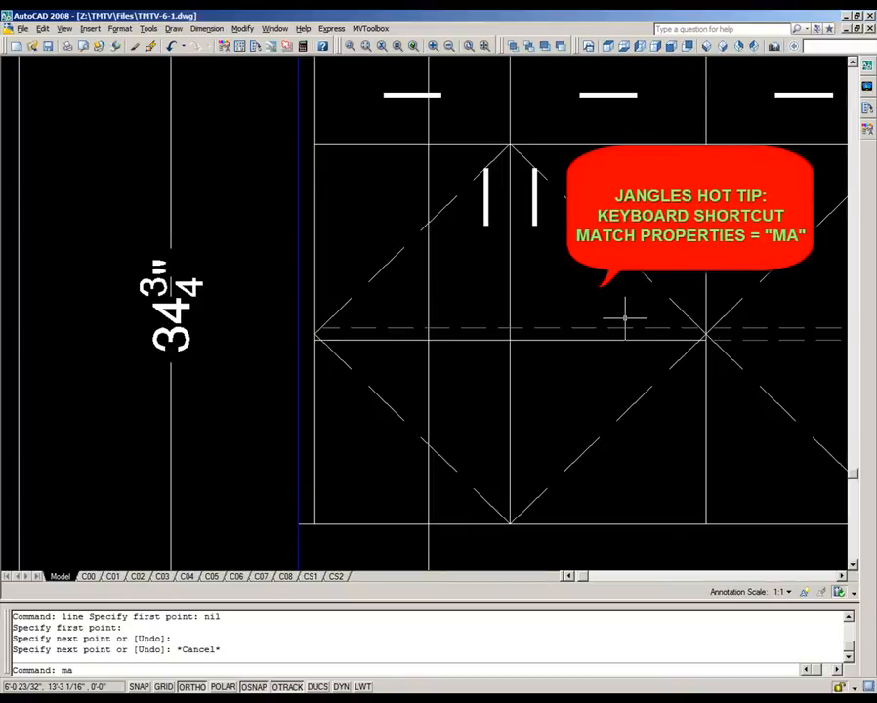
{"action": "key", "text": "Return"}
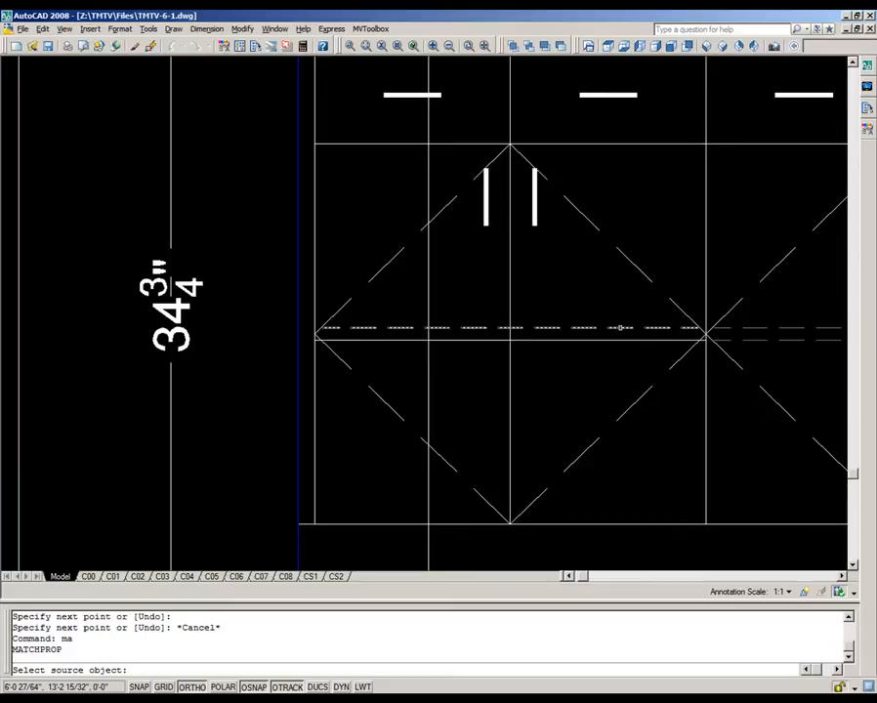
{"action": "left_click", "coordinate": [619, 328]}
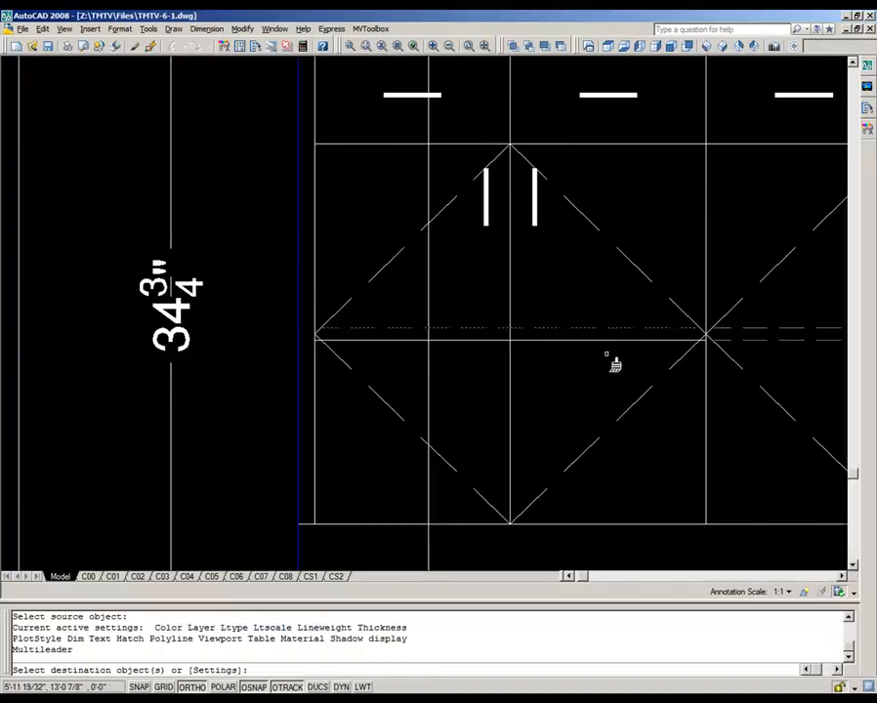
{"action": "scroll", "coordinate": [616, 362], "scroll_direction": "up", "scroll_amount": 2}
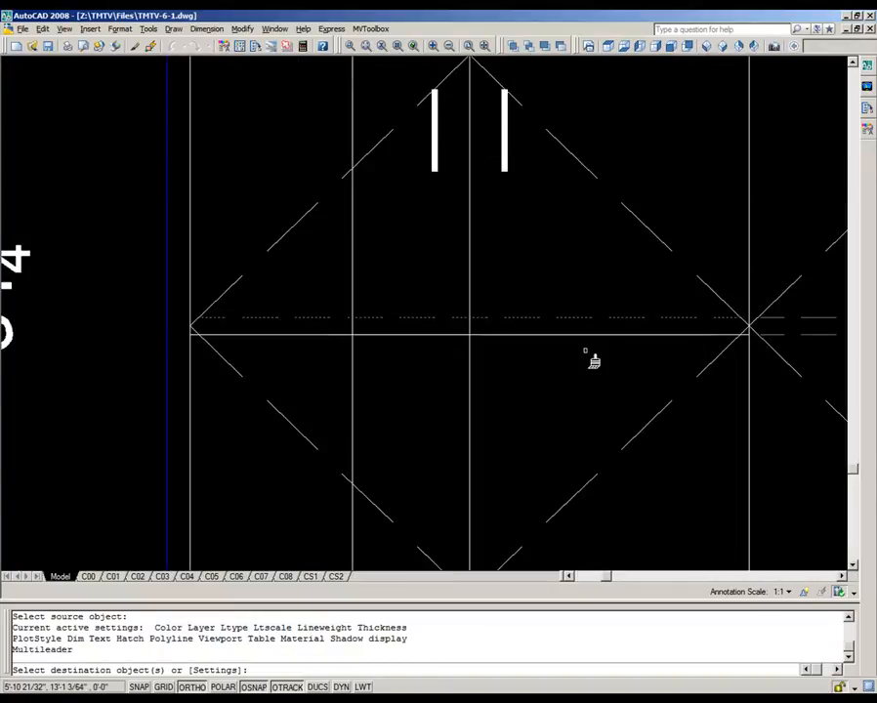
{"action": "left_click", "coordinate": [585, 351]}
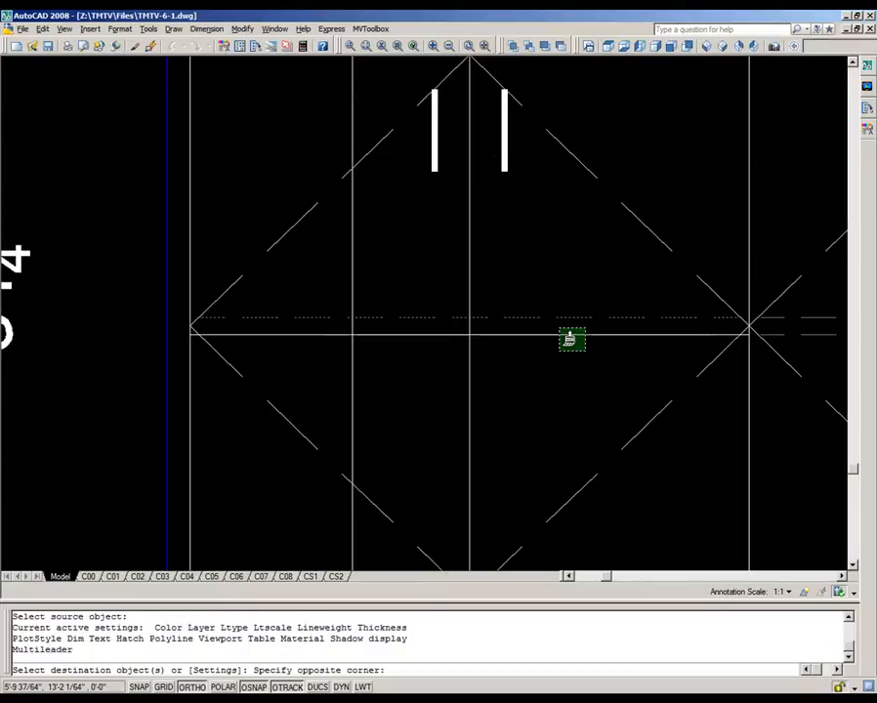
{"action": "left_click", "coordinate": [559, 329]}
{"action": "key", "text": "Escape"}
{"action": "key", "text": "Escape"}
{"action": "key", "text": "Escape"}
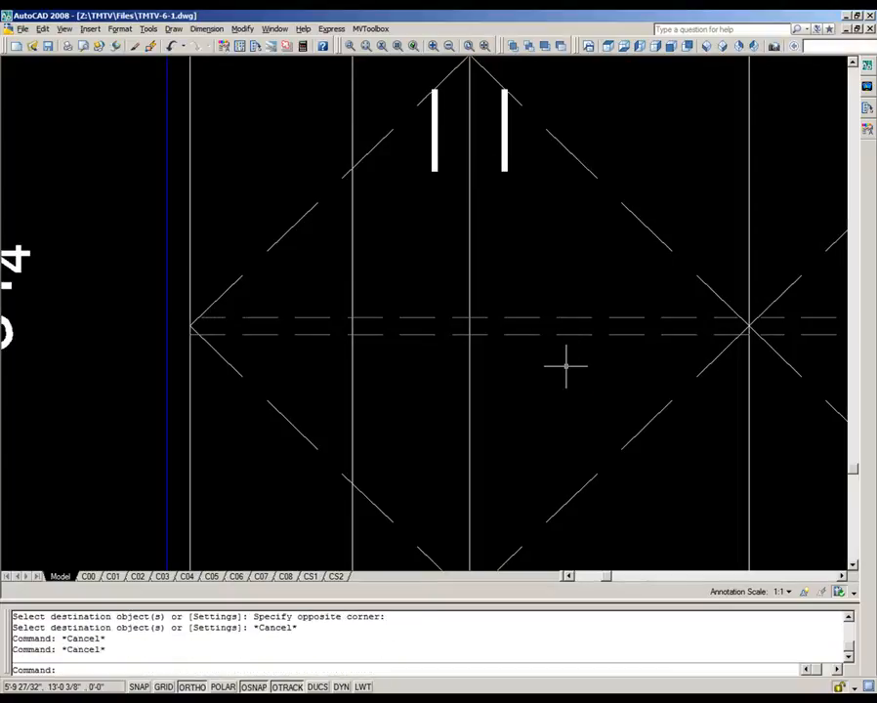
Step: Draw the light rail line in the elevation 2.25" above the upper cabinets' bottom edge, from the leftmost cabinet side to the rightmost one
{"action": "scroll", "coordinate": [553, 365], "scroll_direction": "down", "scroll_amount": 2}
{"action": "scroll", "coordinate": [553, 365], "scroll_direction": "down", "scroll_amount": 4}
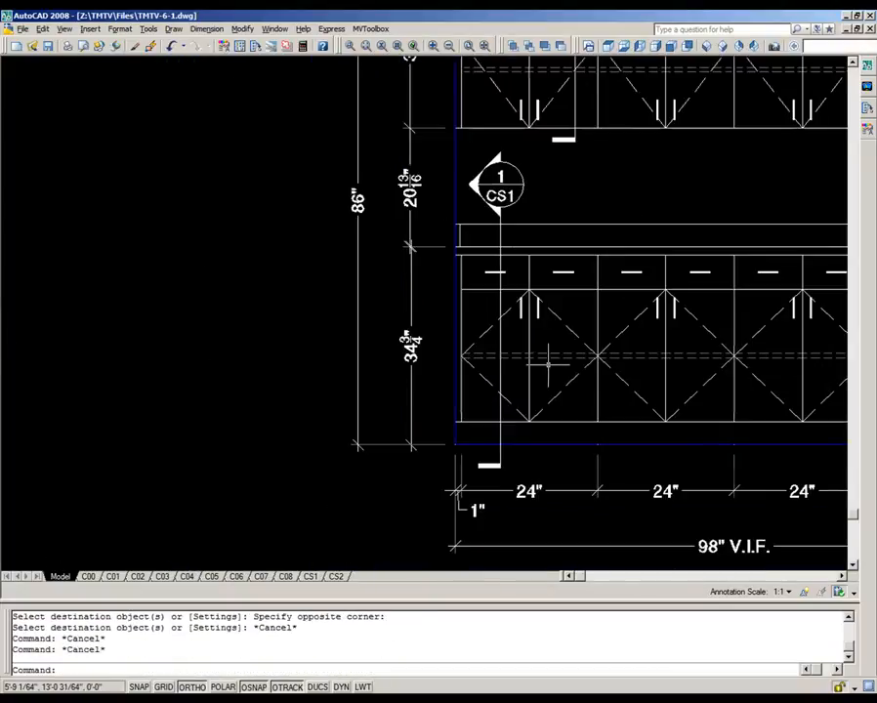
{"action": "middle_click_drag", "start_coordinate": [596, 269], "coordinate": [558, 301]}
{"action": "scroll", "coordinate": [607, 250], "scroll_direction": "up", "scroll_amount": 2}
{"action": "middle_click_drag", "start_coordinate": [626, 273], "coordinate": [526, 330]}
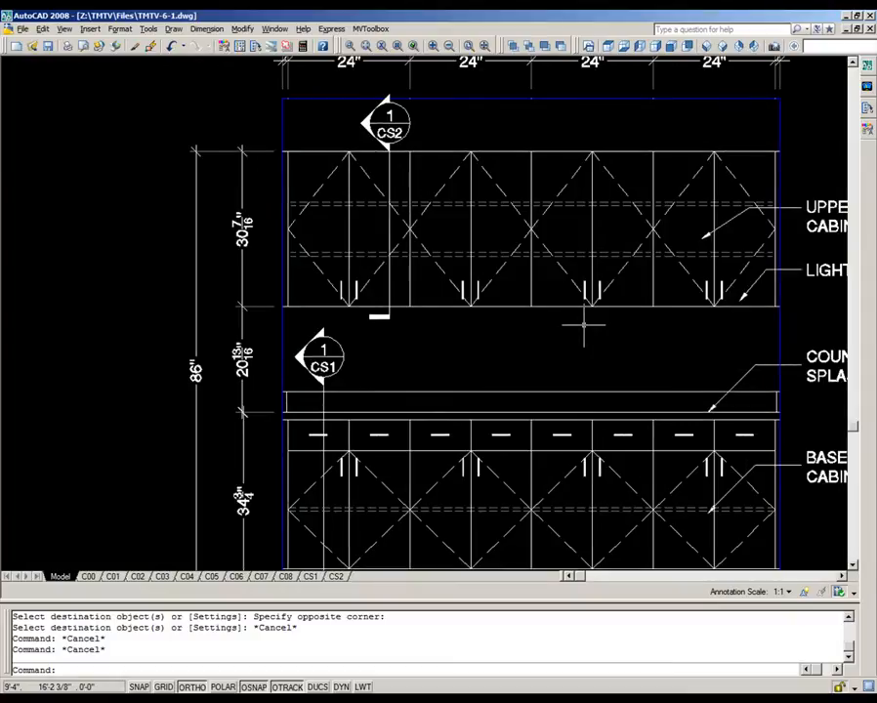
{"action": "key", "text": "Return"}
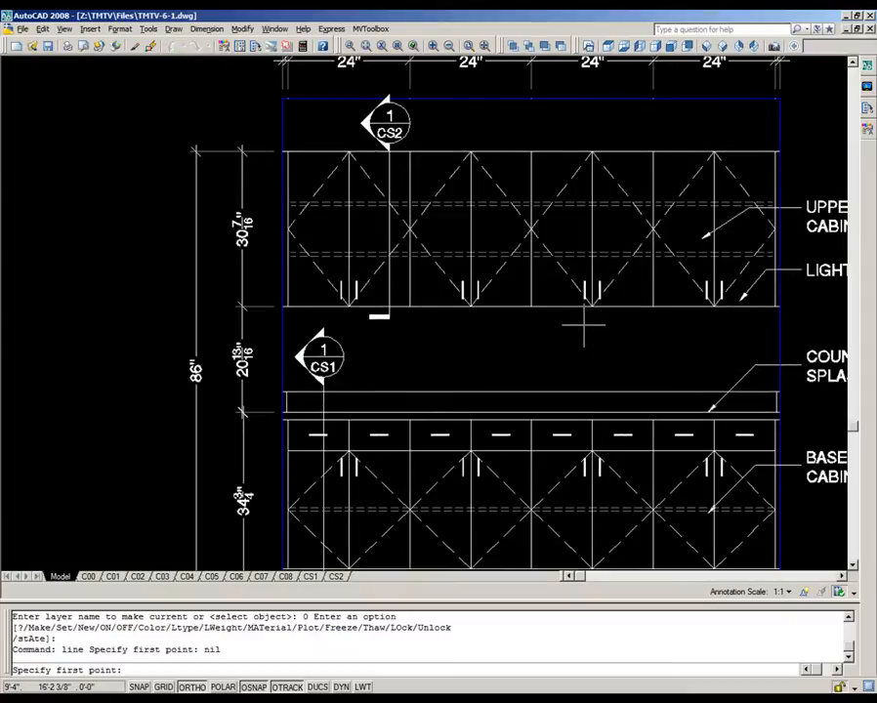
{"action": "scroll", "coordinate": [284, 320], "scroll_direction": "up", "scroll_amount": 3}
{"action": "scroll", "coordinate": [305, 282], "scroll_direction": "up", "scroll_amount": 5}
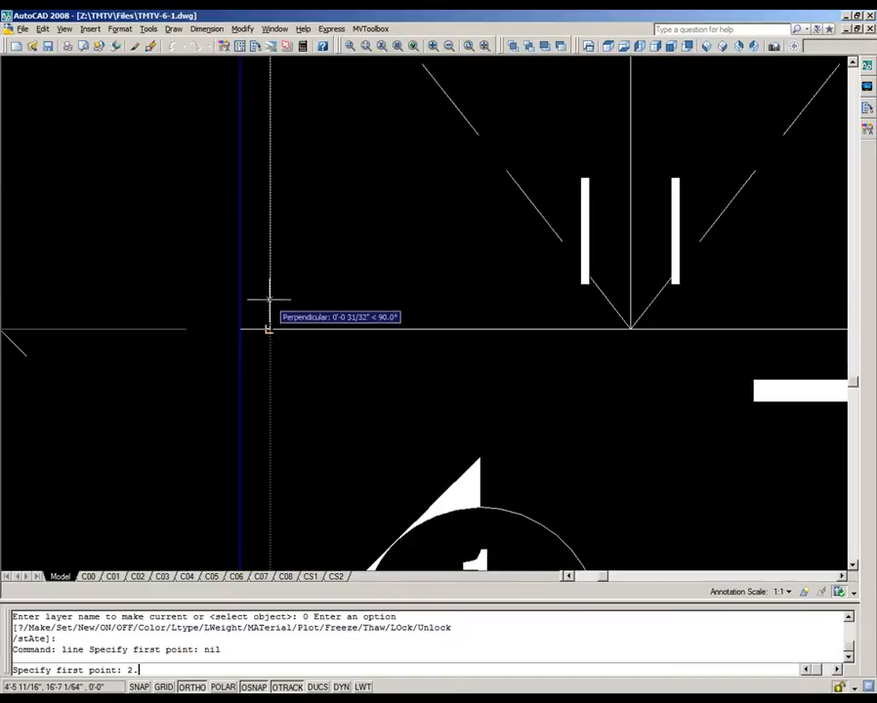
{"action": "key", "text": "Return"}
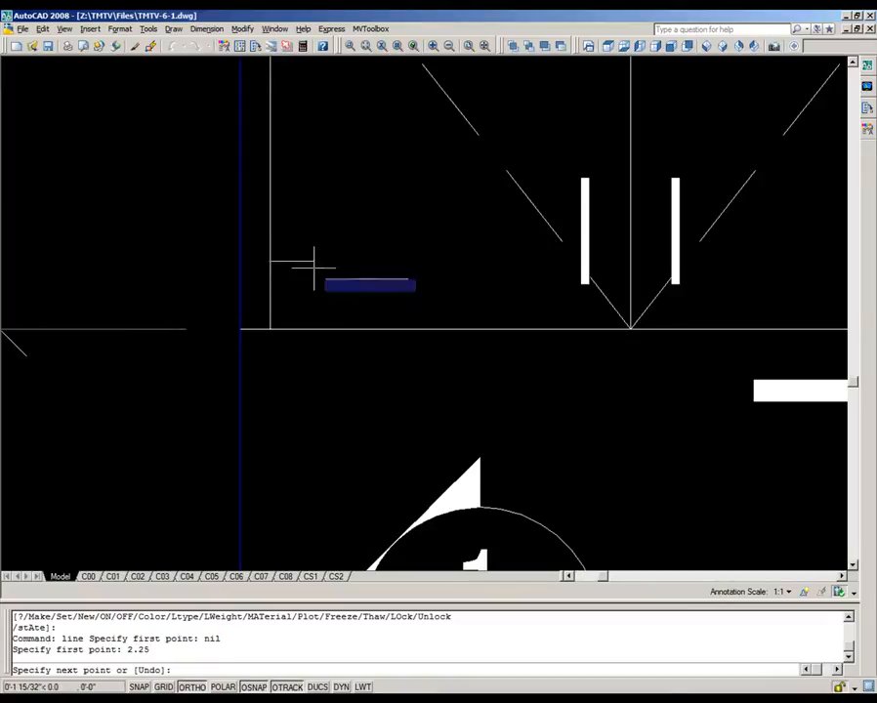
{"action": "scroll", "coordinate": [307, 262], "scroll_direction": "down", "scroll_amount": 2}
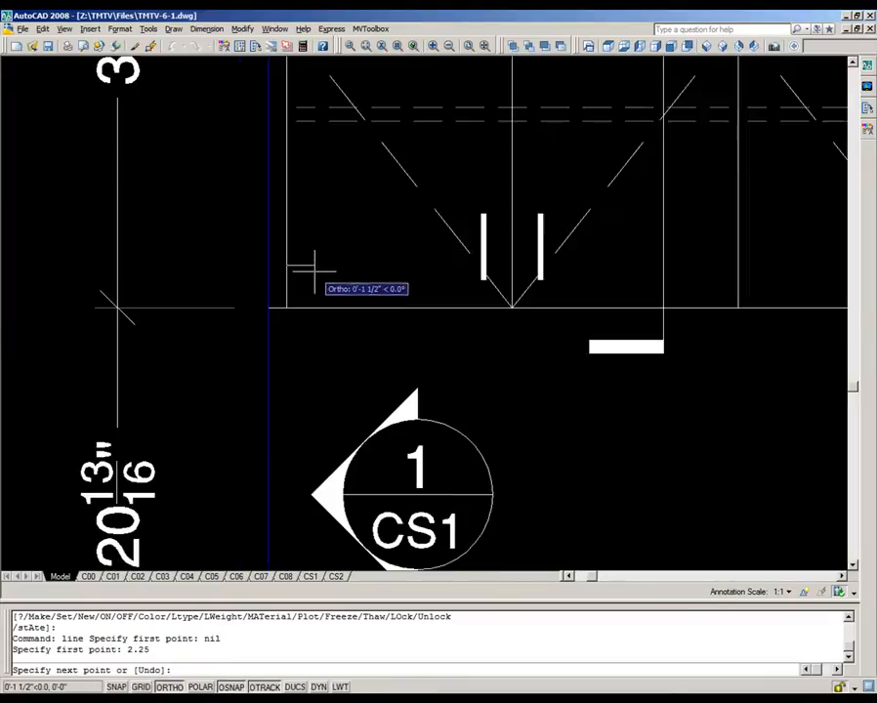
{"action": "middle_click_drag", "start_coordinate": [596, 272], "coordinate": [245, 250]}
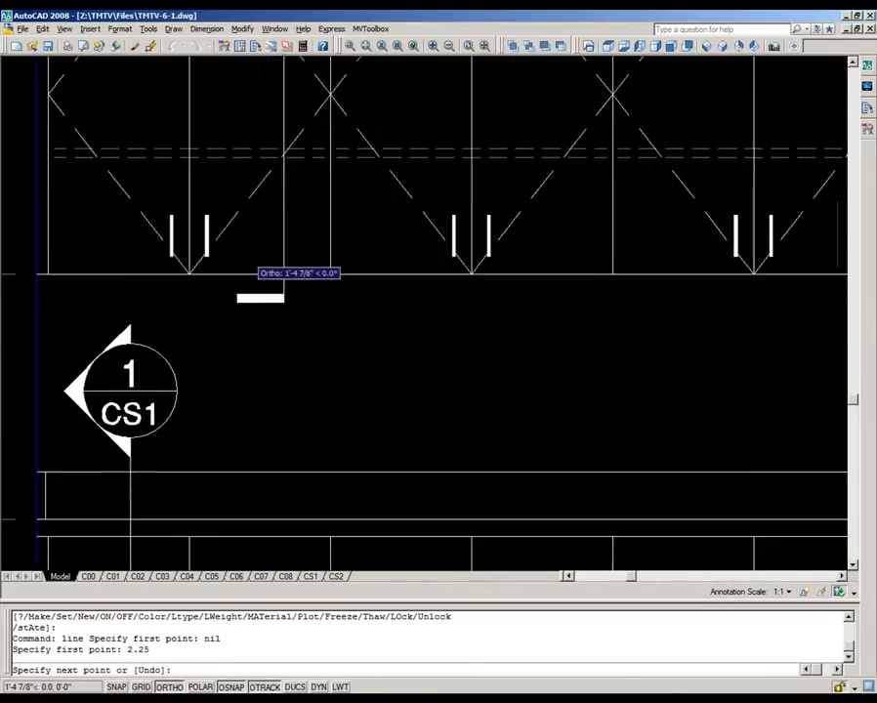
{"action": "scroll", "coordinate": [283, 256], "scroll_direction": "down", "scroll_amount": 2}
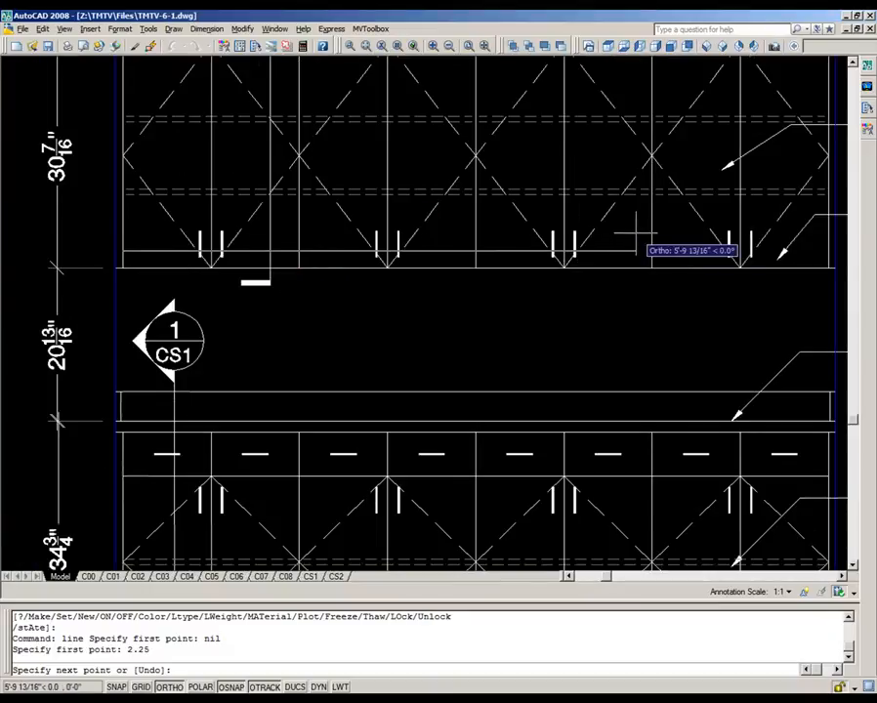
{"action": "scroll", "coordinate": [825, 252], "scroll_direction": "up", "scroll_amount": 5}
{"action": "left_click", "coordinate": [826, 254]}
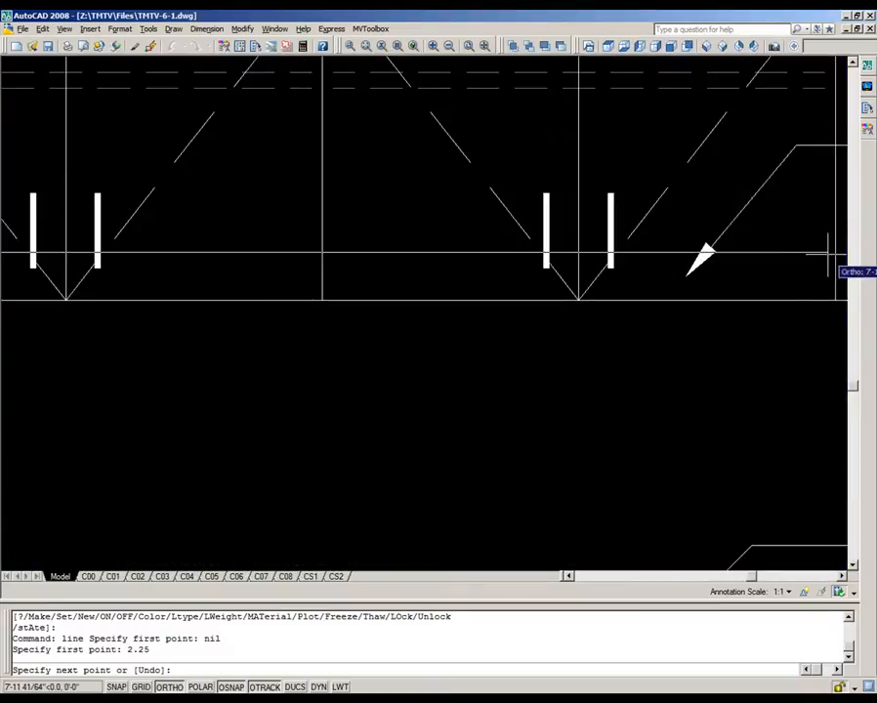
{"action": "scroll", "coordinate": [784, 250], "scroll_direction": "down", "scroll_amount": 2}
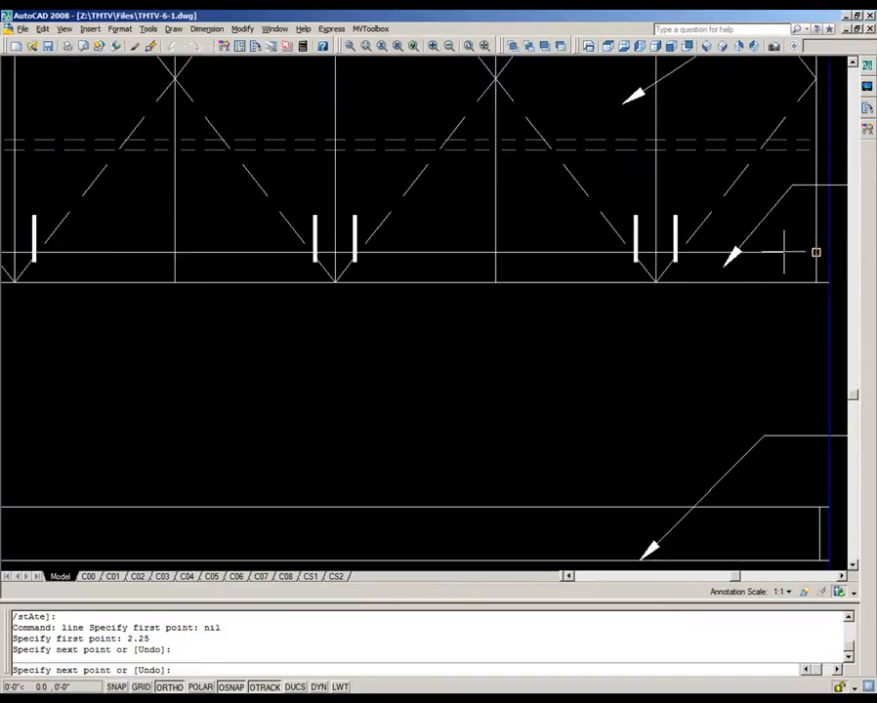
Step: Match the properties of the dashed shelf line in the upper cabinets onto the solid light rail line in the elevation
{"action": "key", "text": "Escape"}
{"action": "scroll", "coordinate": [713, 252], "scroll_direction": "down", "scroll_amount": 2}
{"action": "key", "text": "Escape"}
{"action": "key", "text": "Escape"}
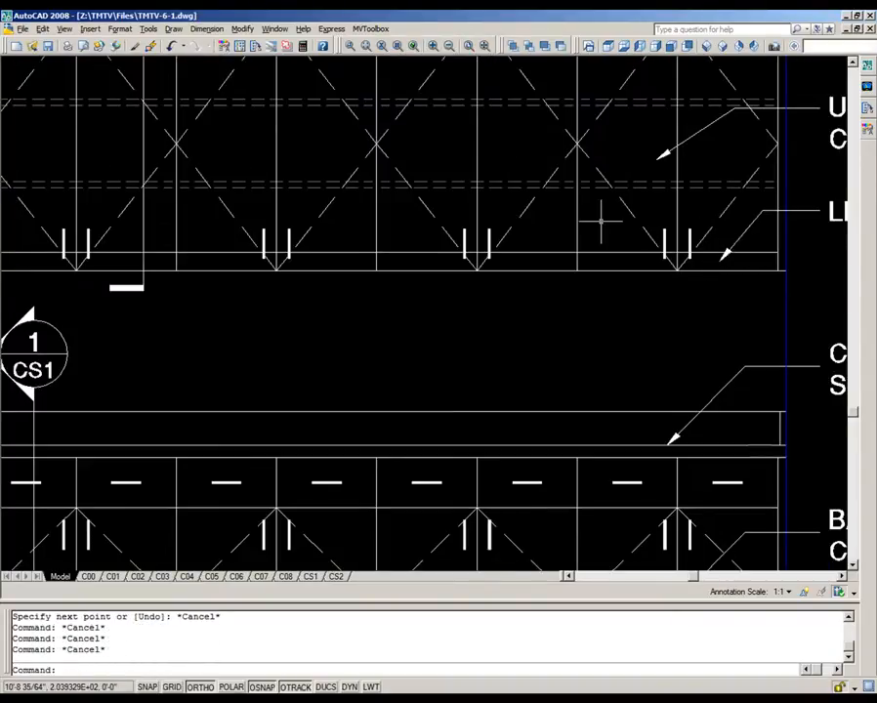
{"action": "scroll", "coordinate": [618, 246], "scroll_direction": "up", "scroll_amount": 2}
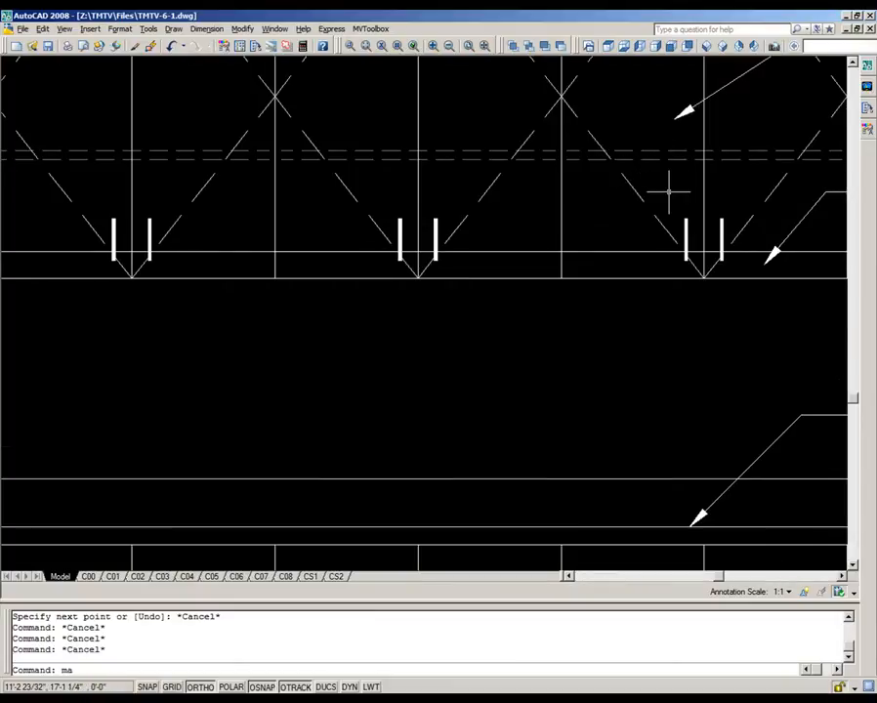
{"action": "key", "text": "Return"}
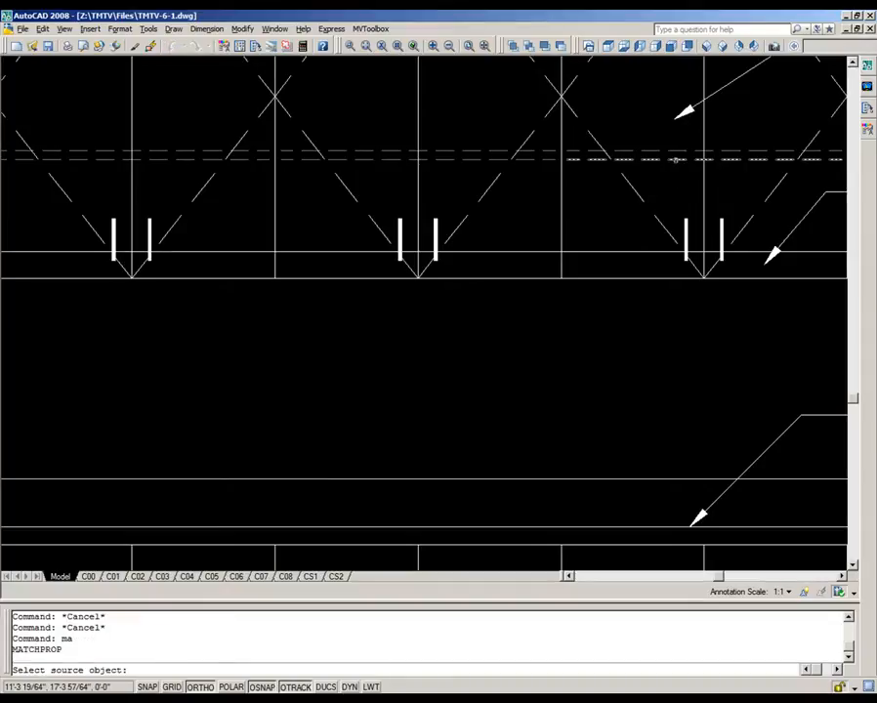
{"action": "left_click", "coordinate": [674, 158]}
{"action": "left_click", "coordinate": [628, 243]}
{"action": "left_click", "coordinate": [608, 262]}
{"action": "key", "text": "Escape"}
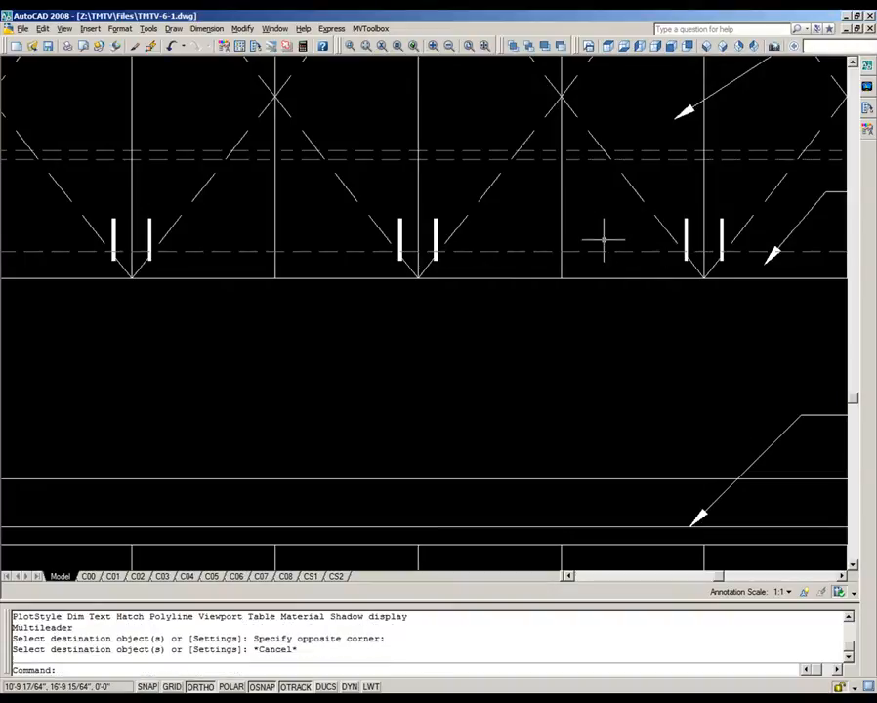
{"action": "key", "text": "Escape"}
{"action": "scroll", "coordinate": [602, 239], "scroll_direction": "down", "scroll_amount": 5}
{"action": "scroll", "coordinate": [723, 185], "scroll_direction": "down", "scroll_amount": 2}
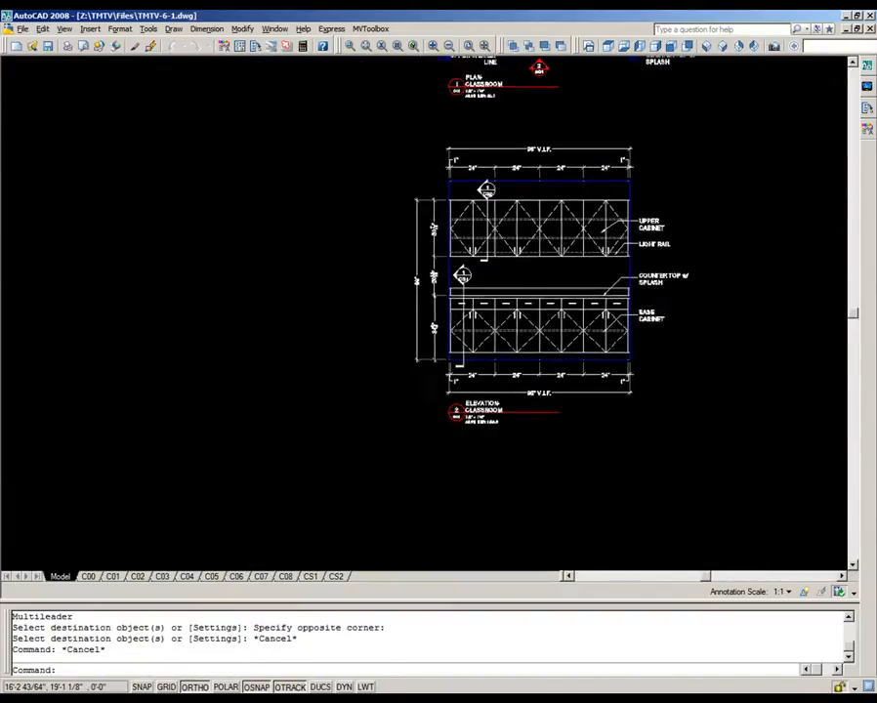
{"action": "middle_click", "coordinate": [723, 185]}
{"action": "middle_click", "coordinate": [723, 186]}
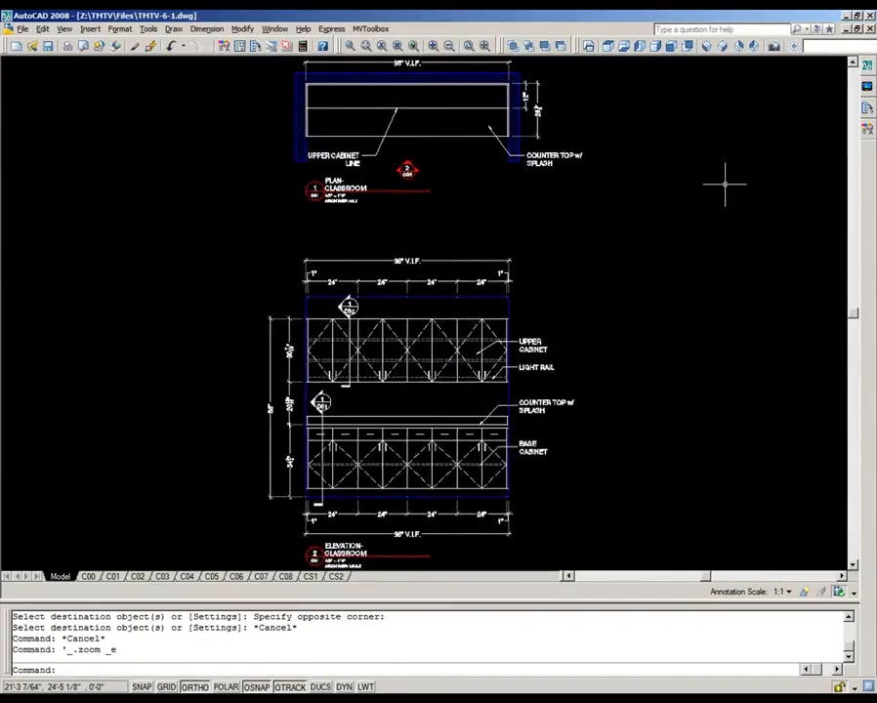